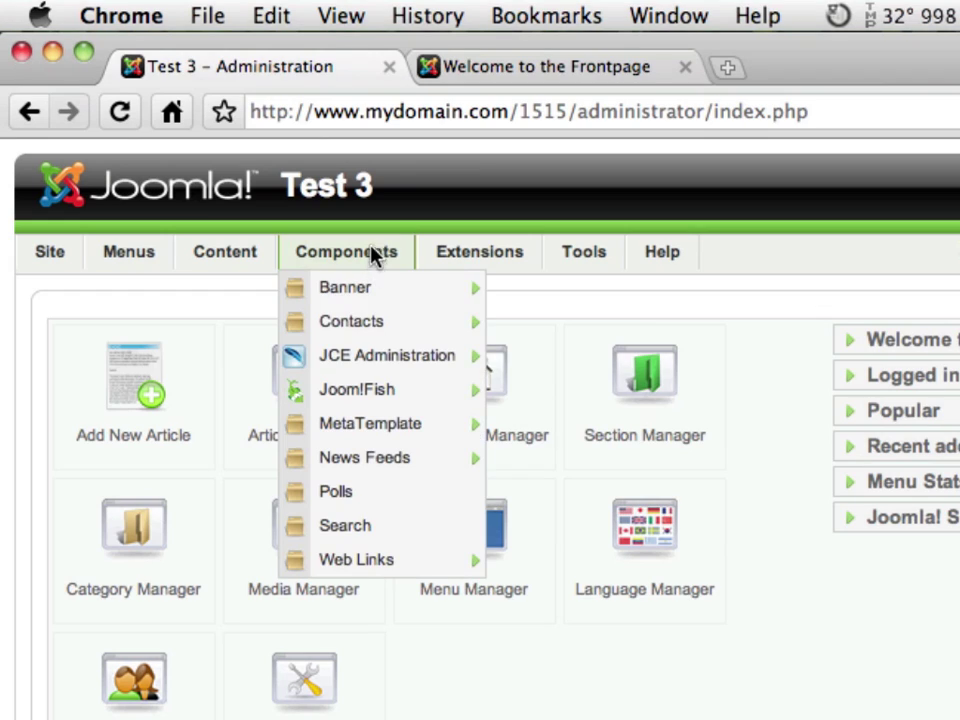
Step: Open Joom!Fish's language configuration to examine the languages set up for the site, and close it without changes
mouse_move(375, 432)
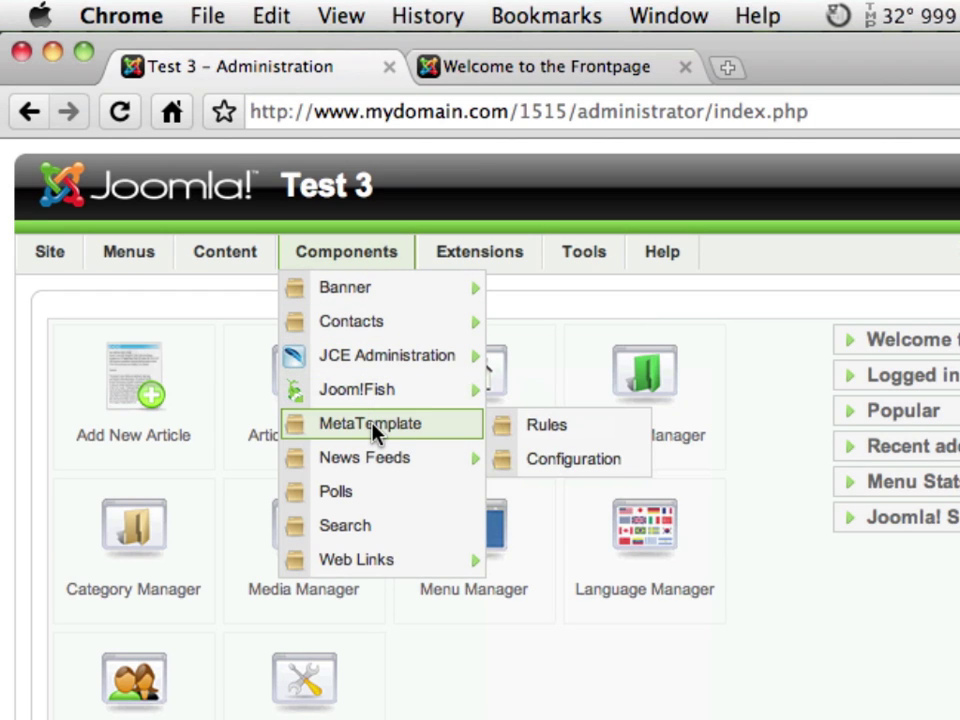
mouse_move(378, 400)
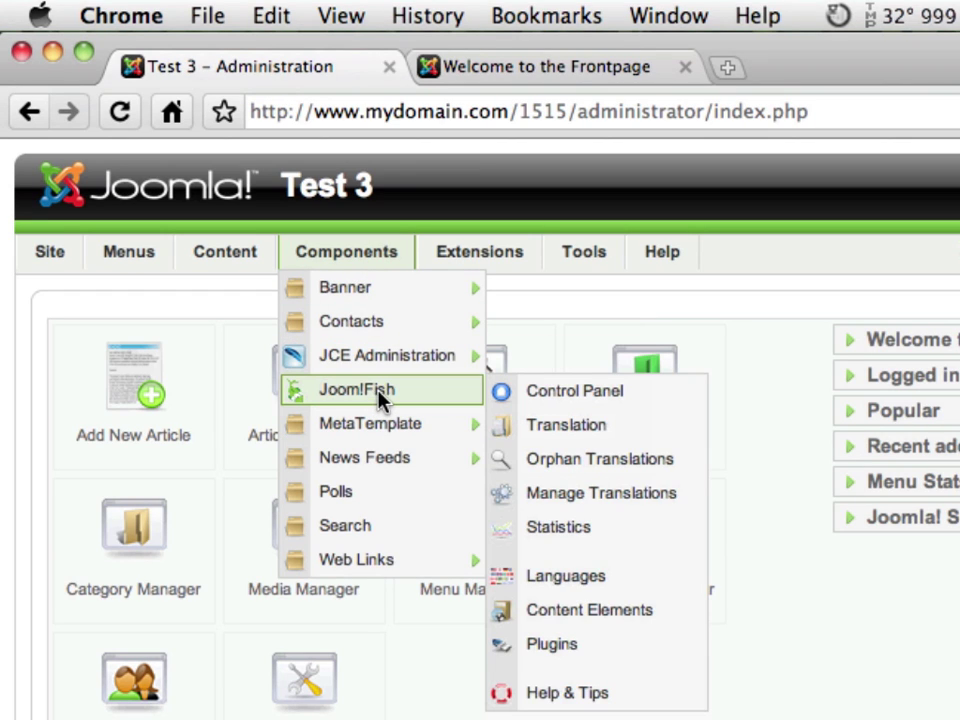
click(582, 576)
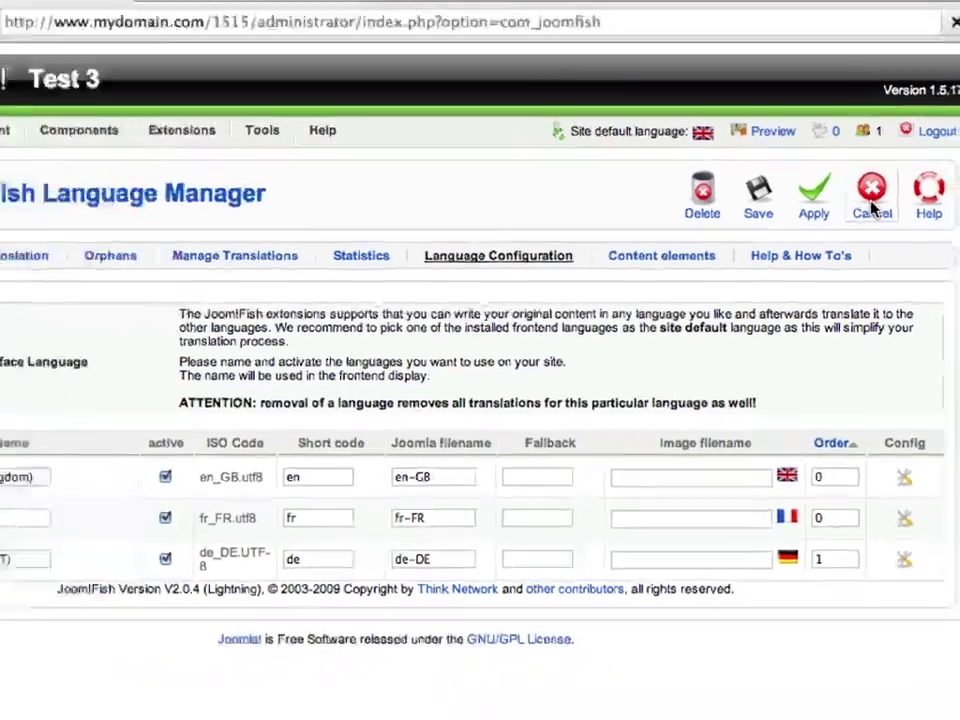
click(874, 178)
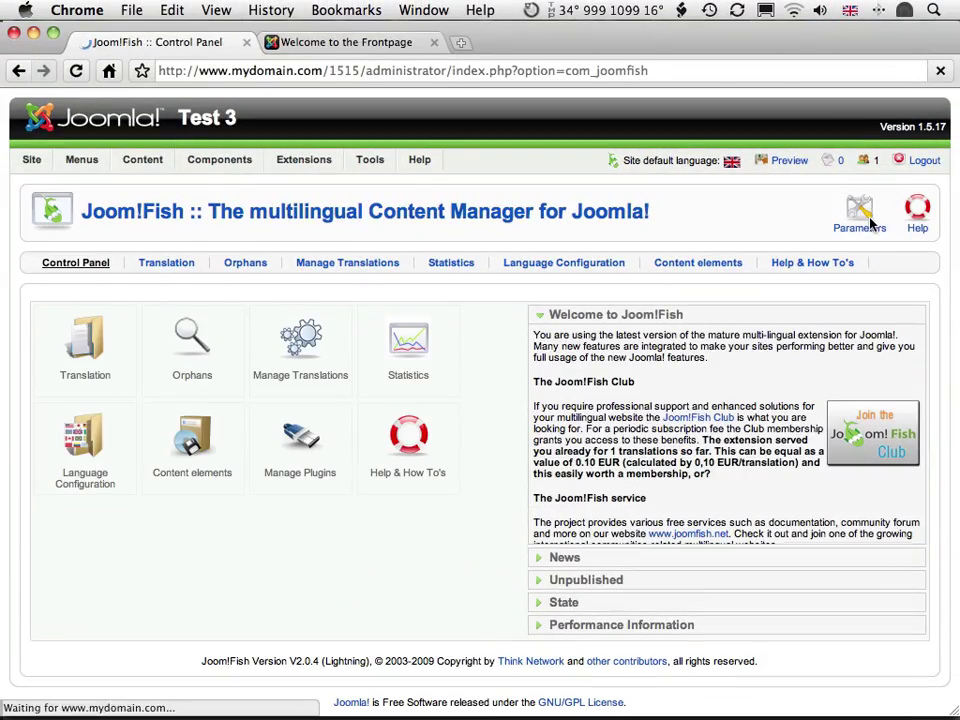
Step: Open the Template Manager and examine the installed site templates and which one is the default
mouse_move(297, 170)
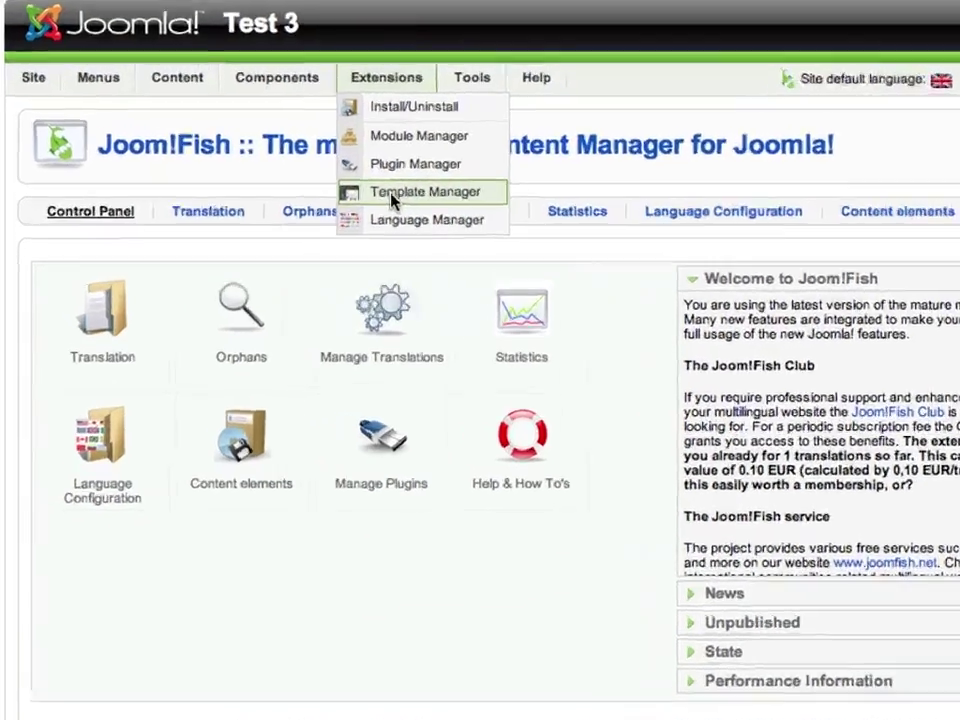
click(312, 249)
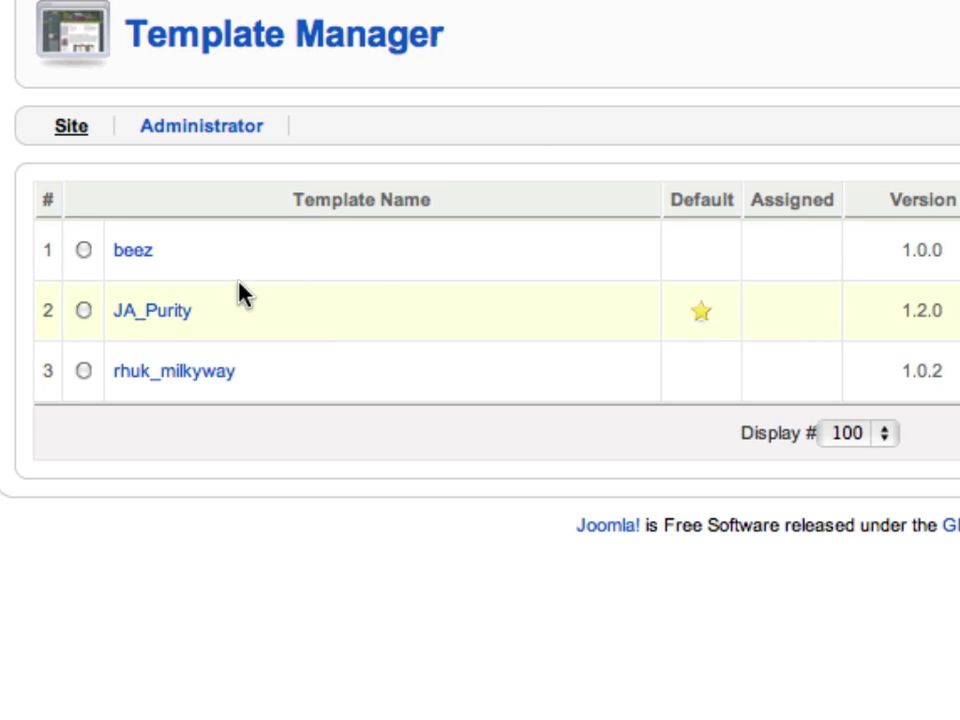
mouse_move(151, 378)
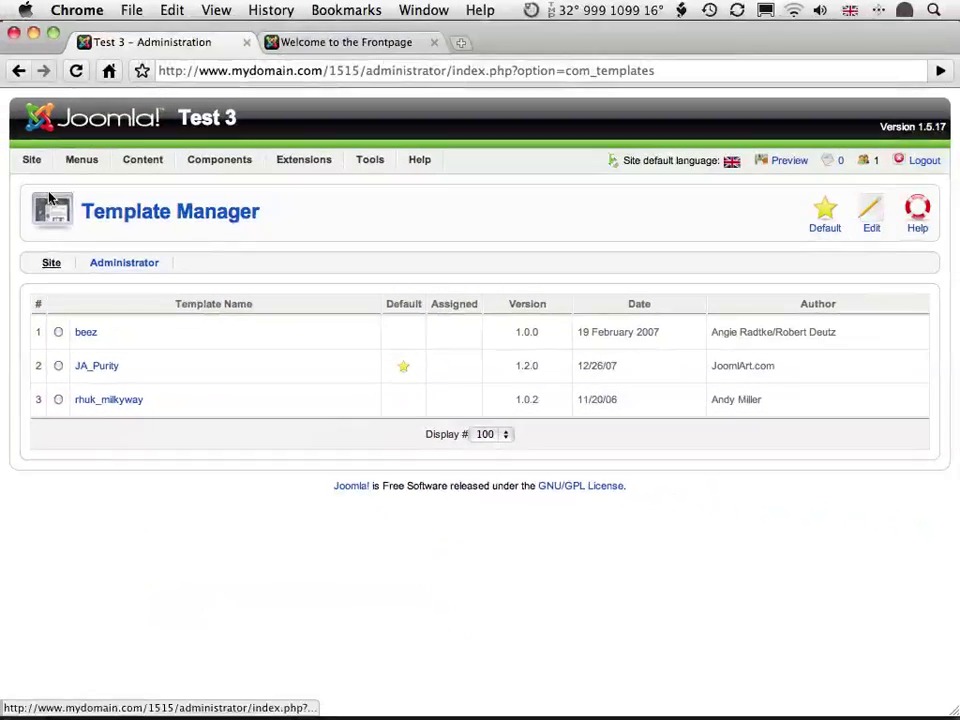
Step: Open the MetaTemplate rules and create a new rule titled "French"
mouse_move(33, 162)
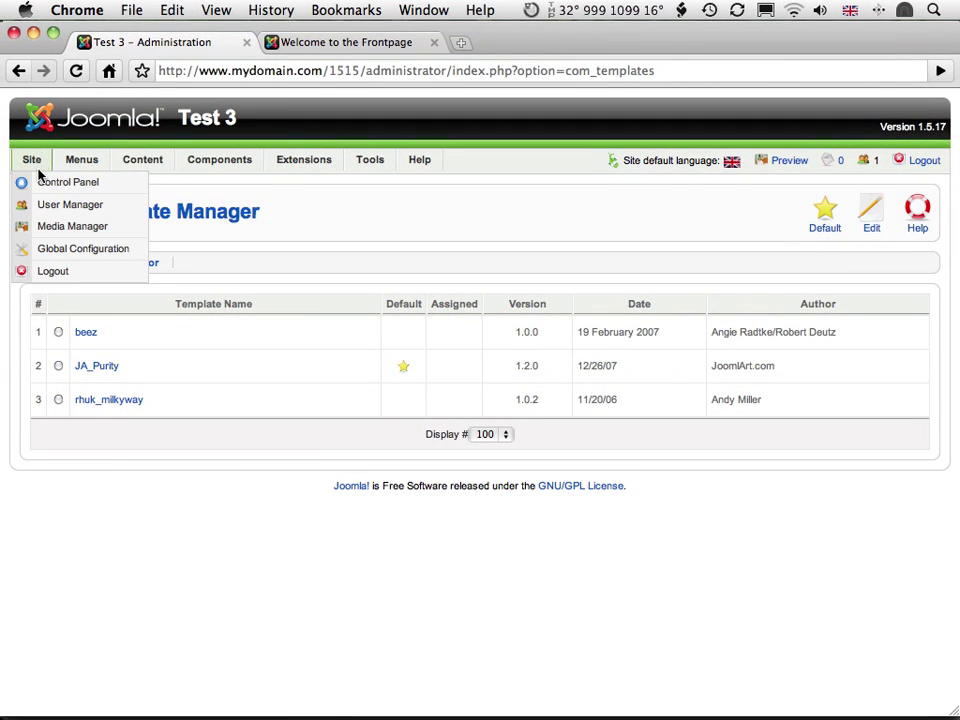
mouse_move(220, 166)
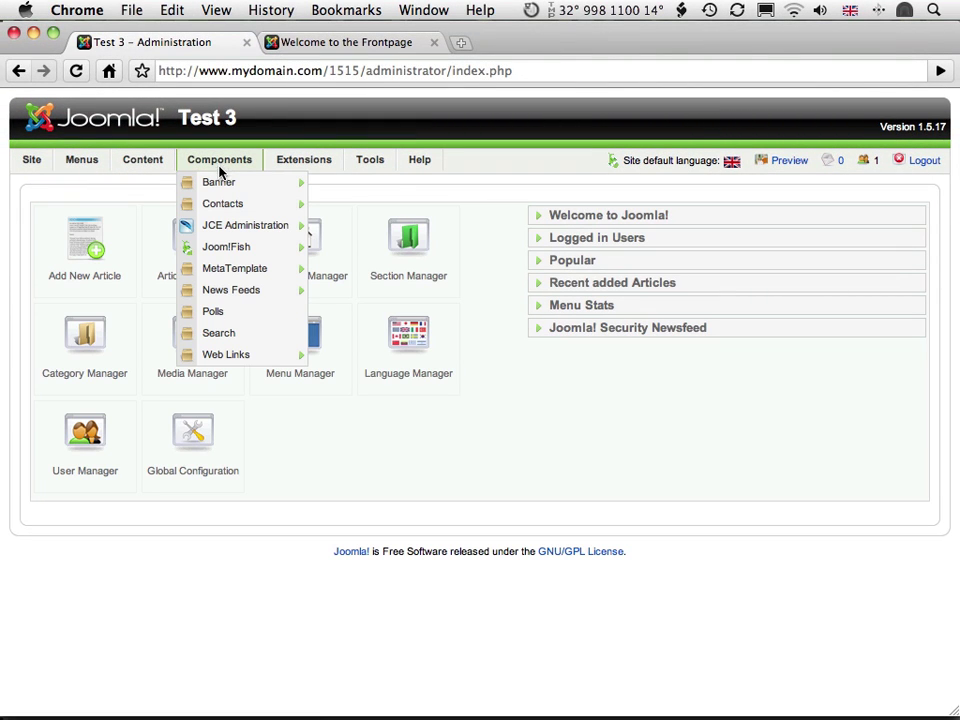
mouse_move(223, 270)
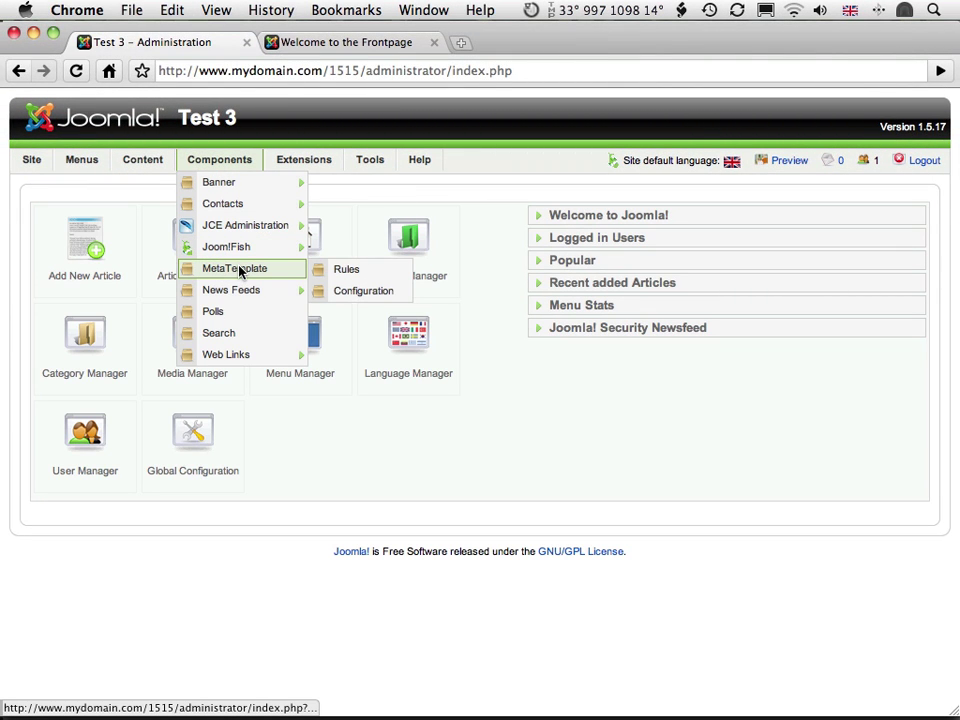
click(331, 271)
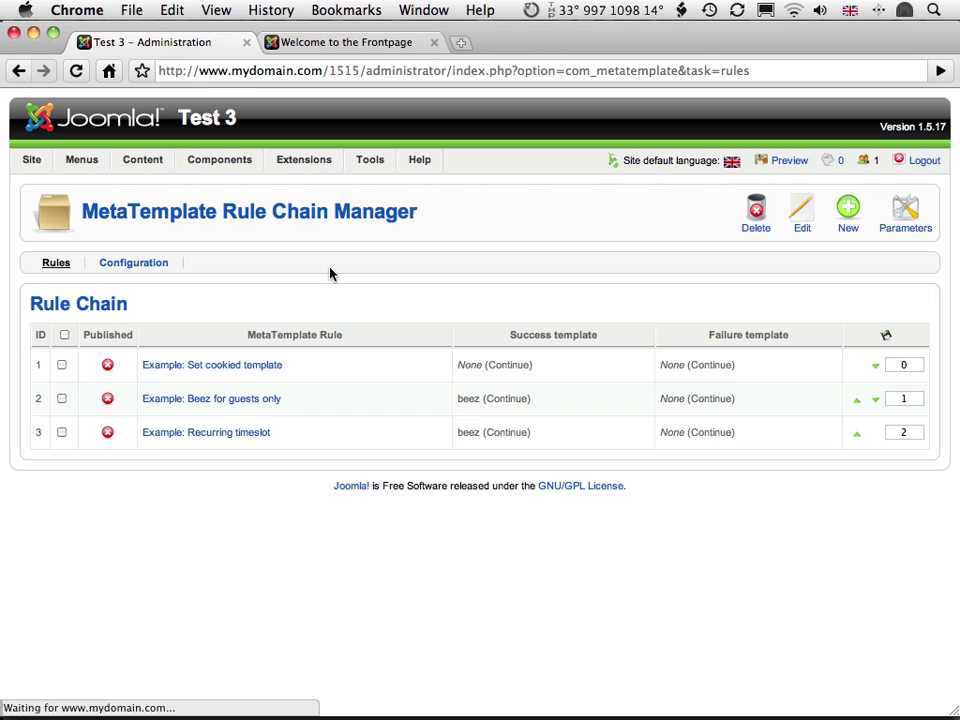
click(843, 224)
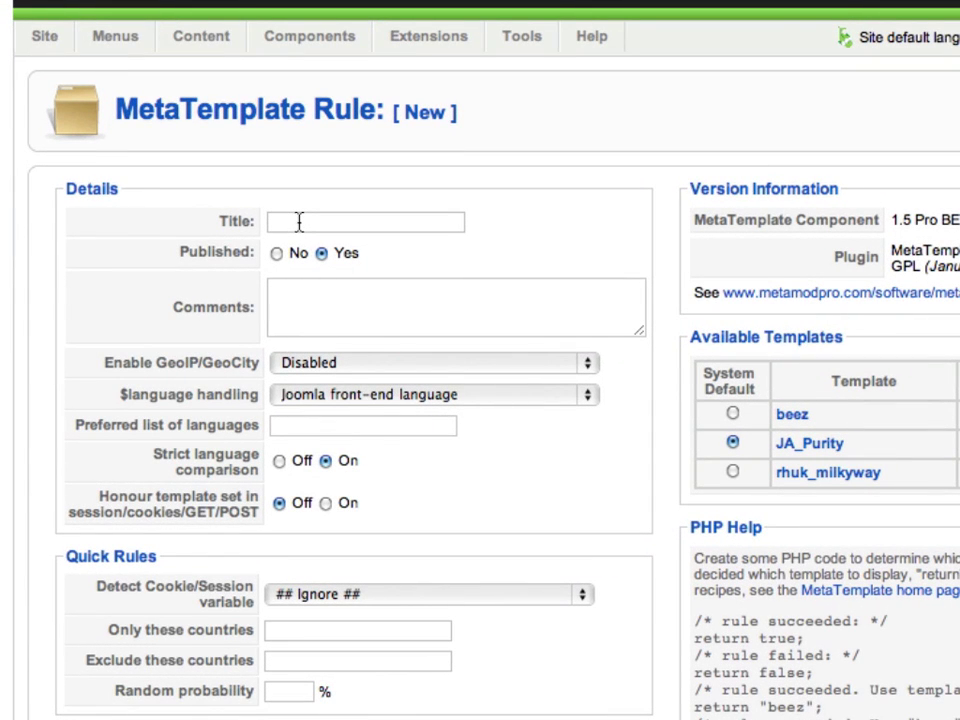
click(299, 222)
text(French)
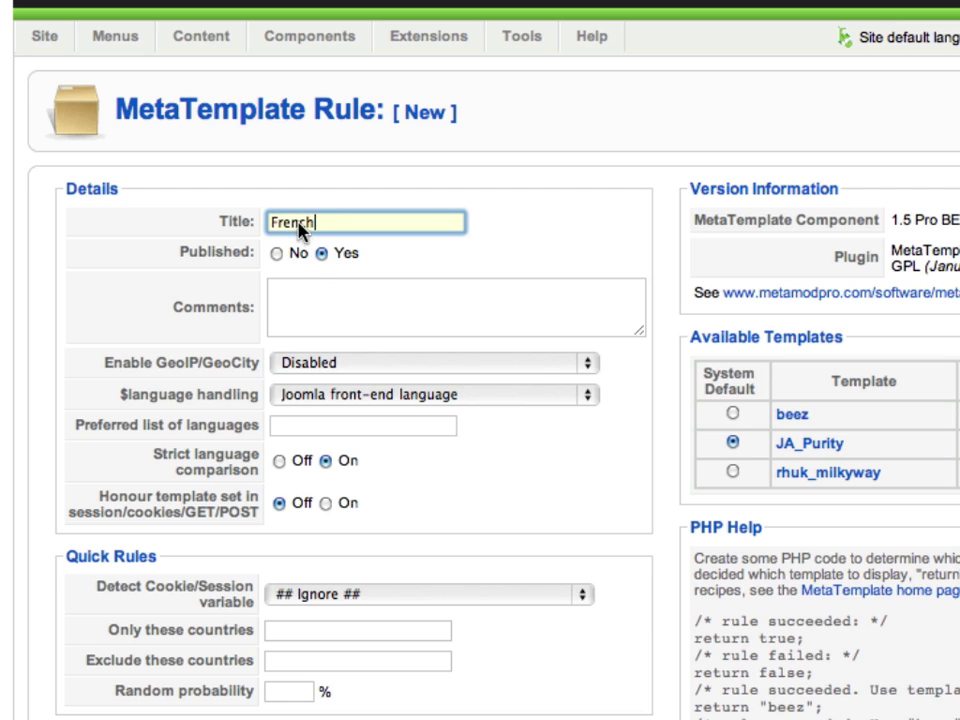
Step: Choose Joomla front-end language as the rule's $language handling and leave the preferred list of languages empty
mouse_move(179, 392)
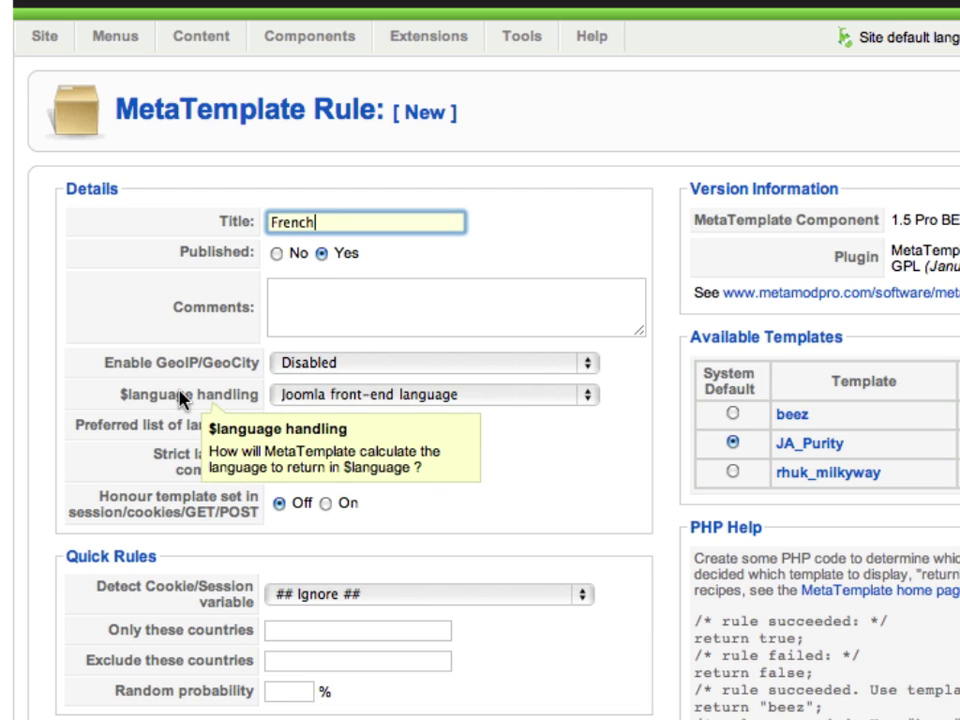
click(300, 398)
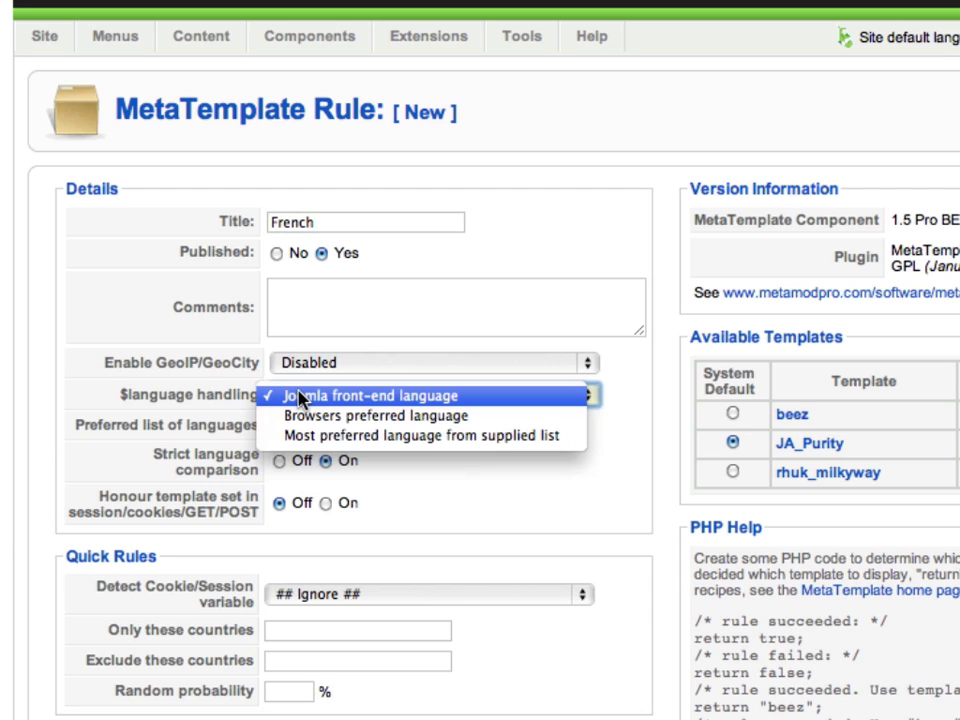
click(300, 396)
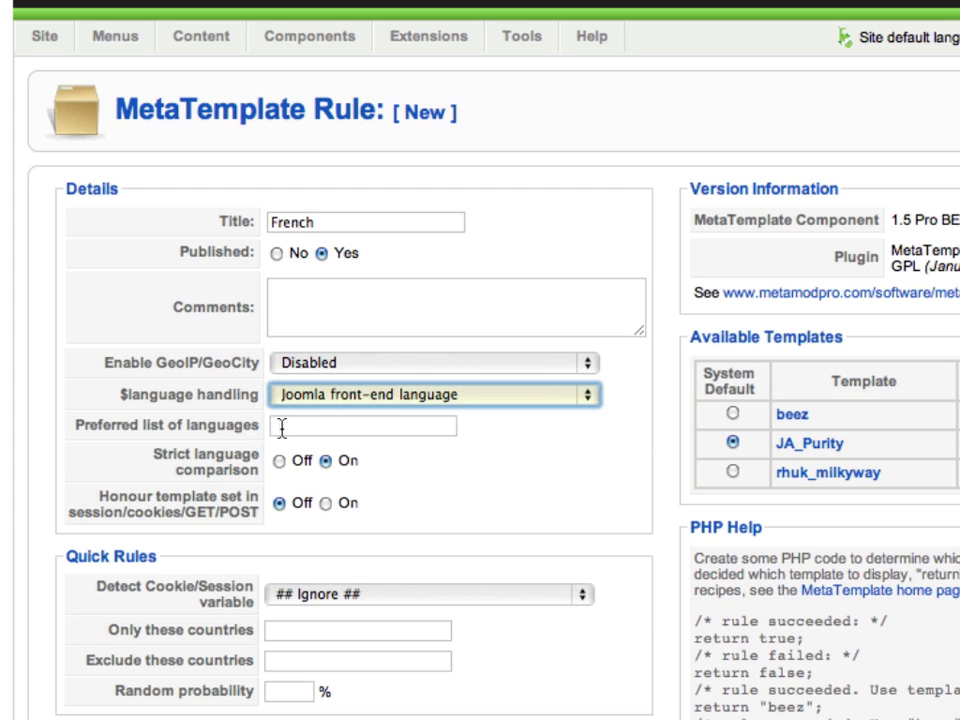
click(281, 427)
mouse_move(237, 430)
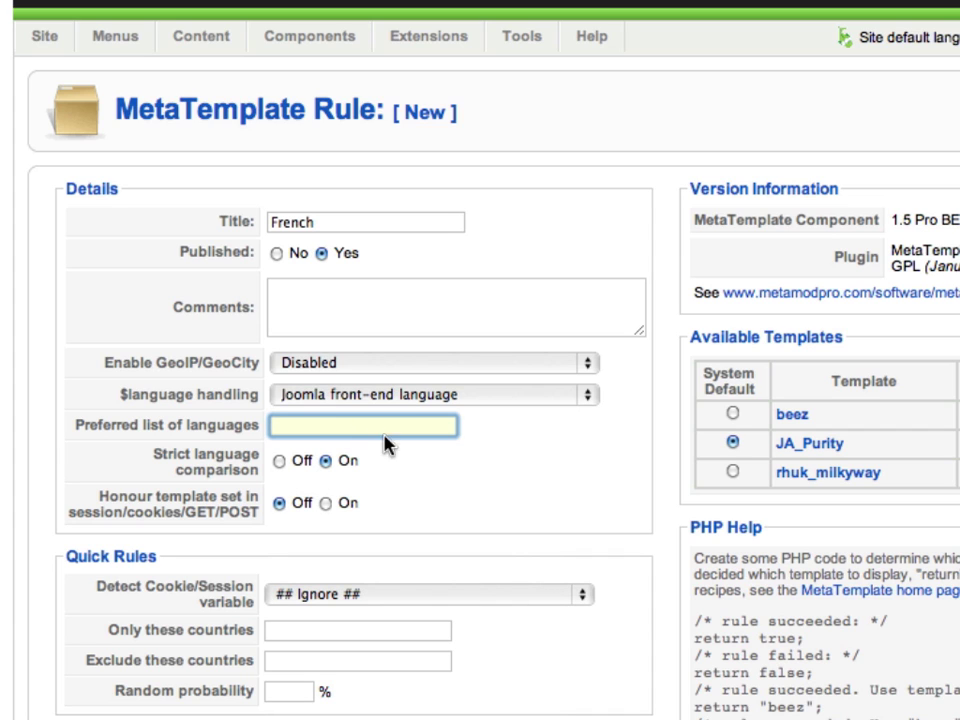
Step: Restrict the French rule's environment conditions to only the language "fr"
scroll(560, 490, down, 3)
scroll(590, 462, down, 10)
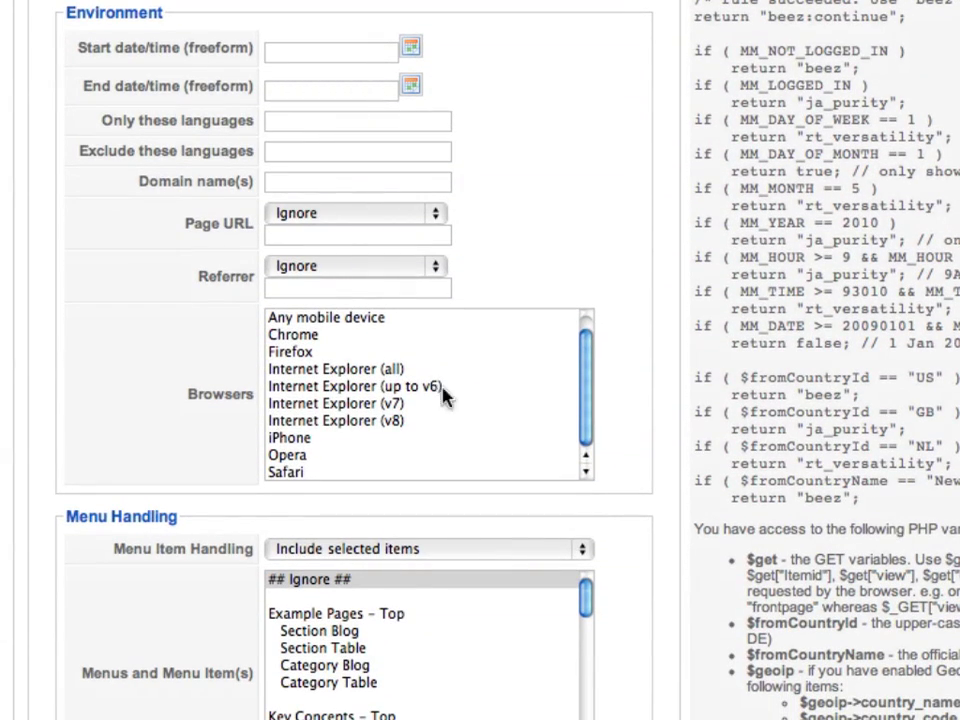
click(289, 125)
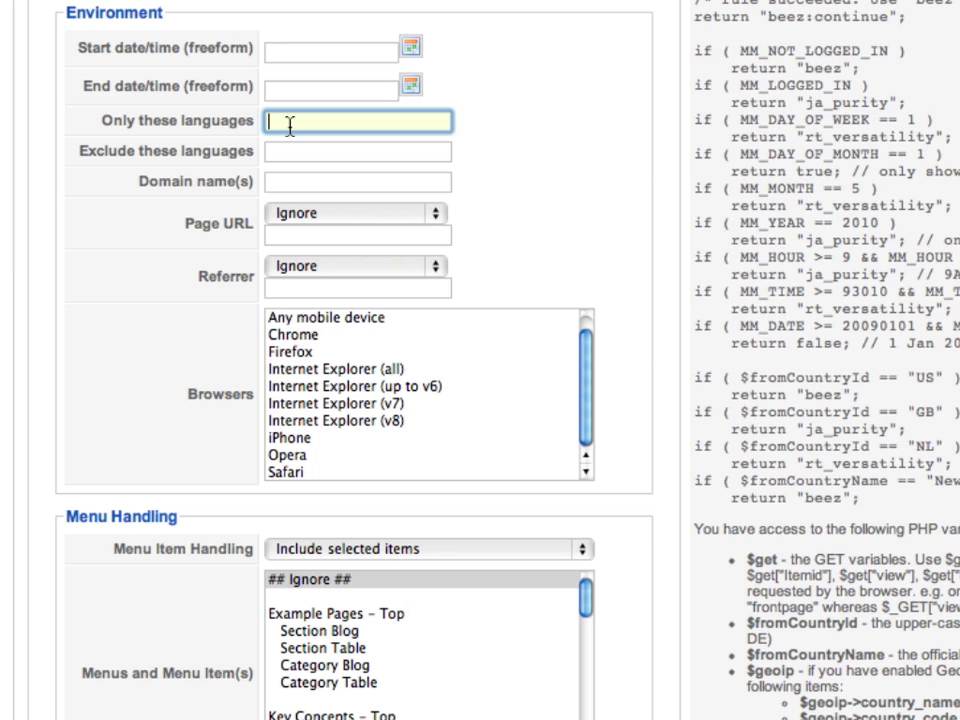
text(fr)
Step: Set the template in the French rule's SUCCEED actions to beez
scroll(80, 185, down, 10)
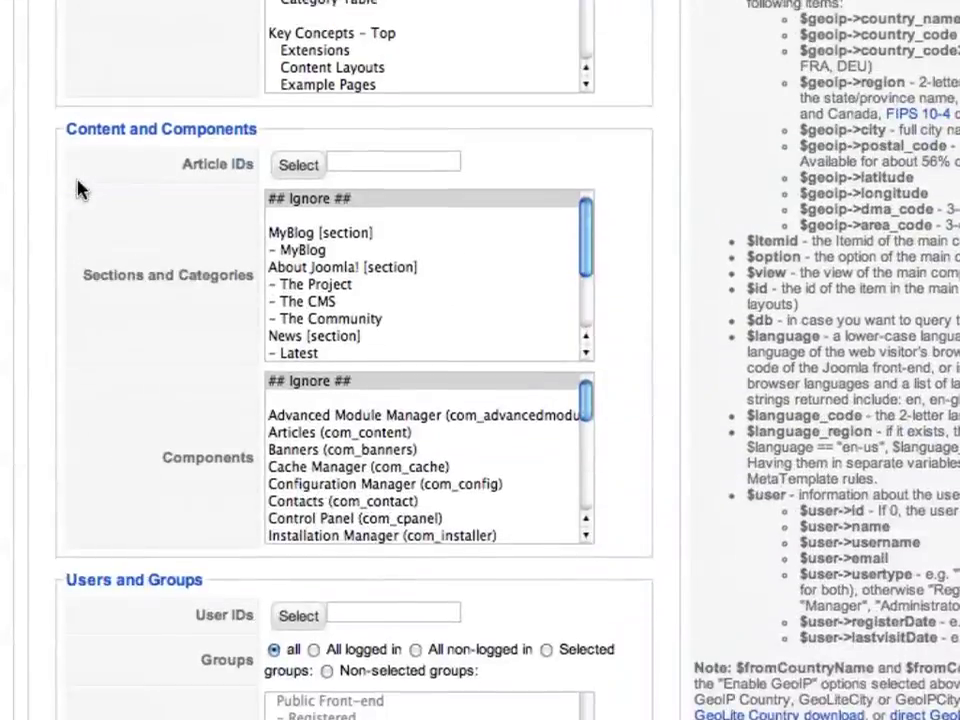
scroll(80, 190, down, 12)
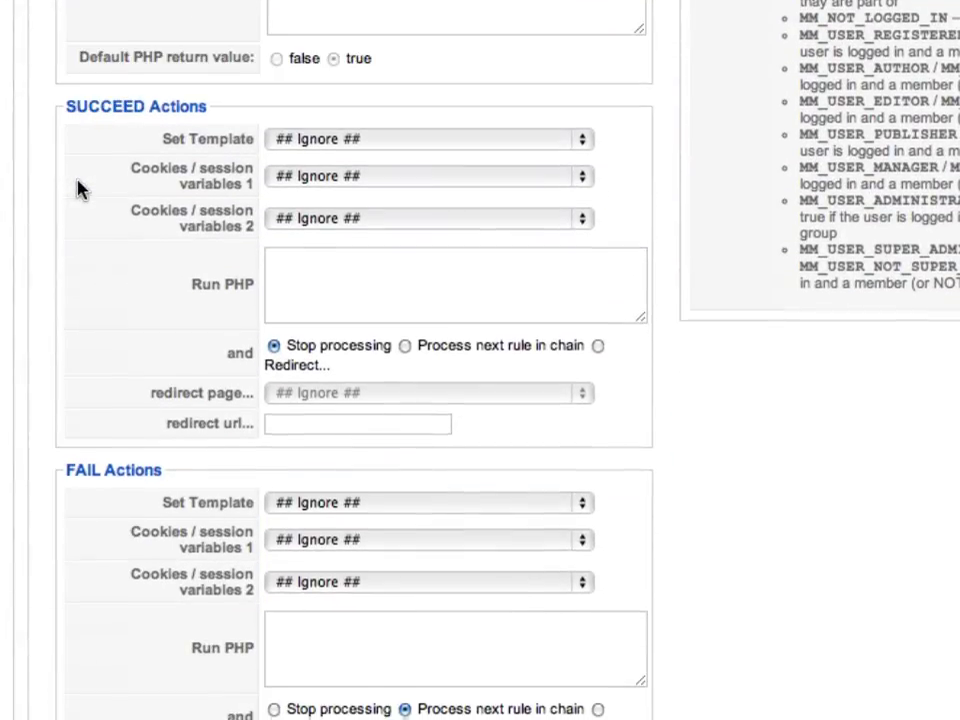
scroll(80, 190, up, 1)
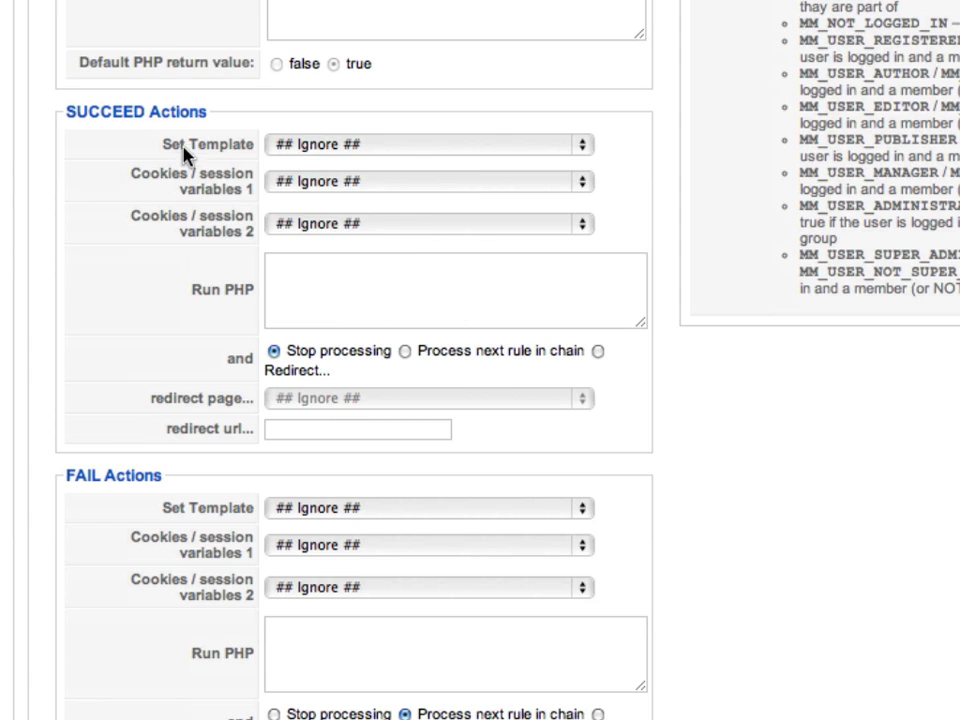
mouse_move(188, 147)
click(299, 146)
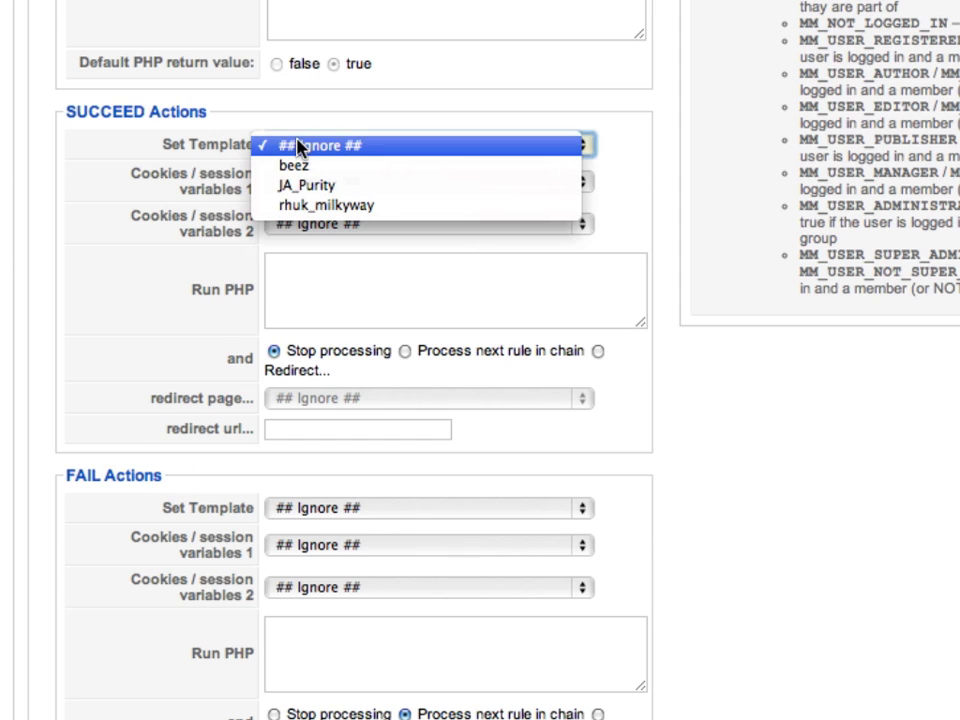
click(301, 167)
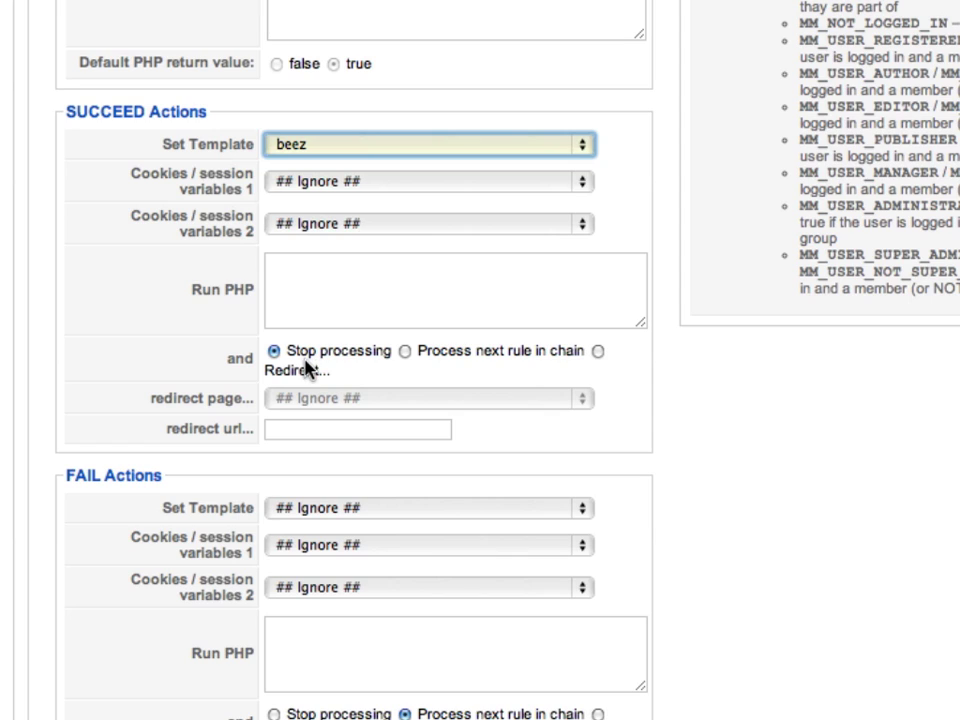
Step: Check the rule-chain processing options under the SUCCEED and FAIL actions, and save the French rule
drag(287, 352, 360, 361)
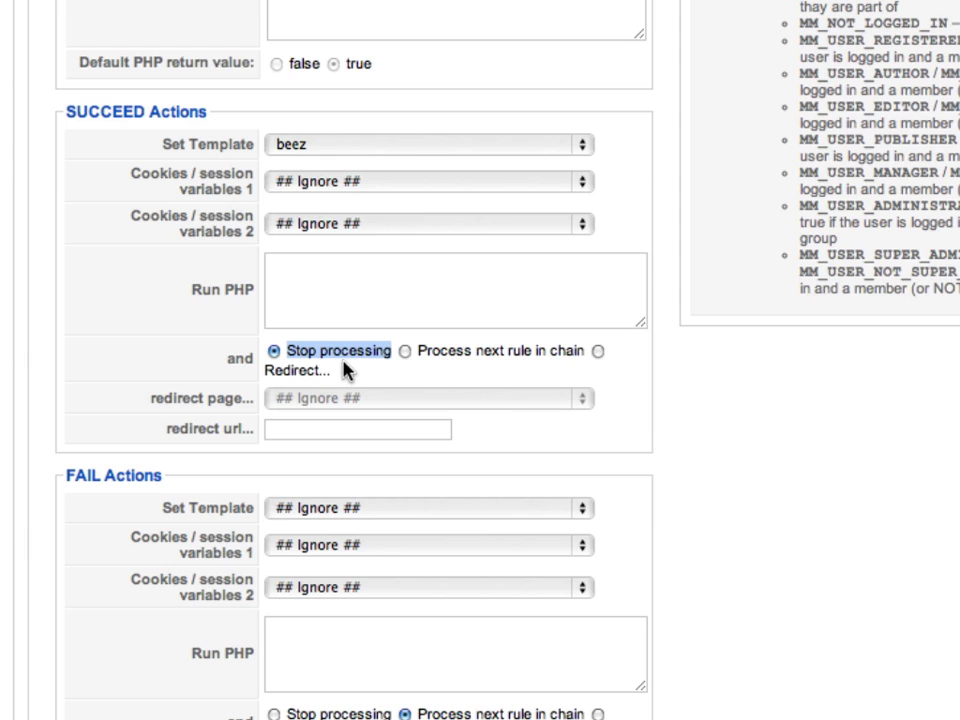
scroll(345, 369, down, 3)
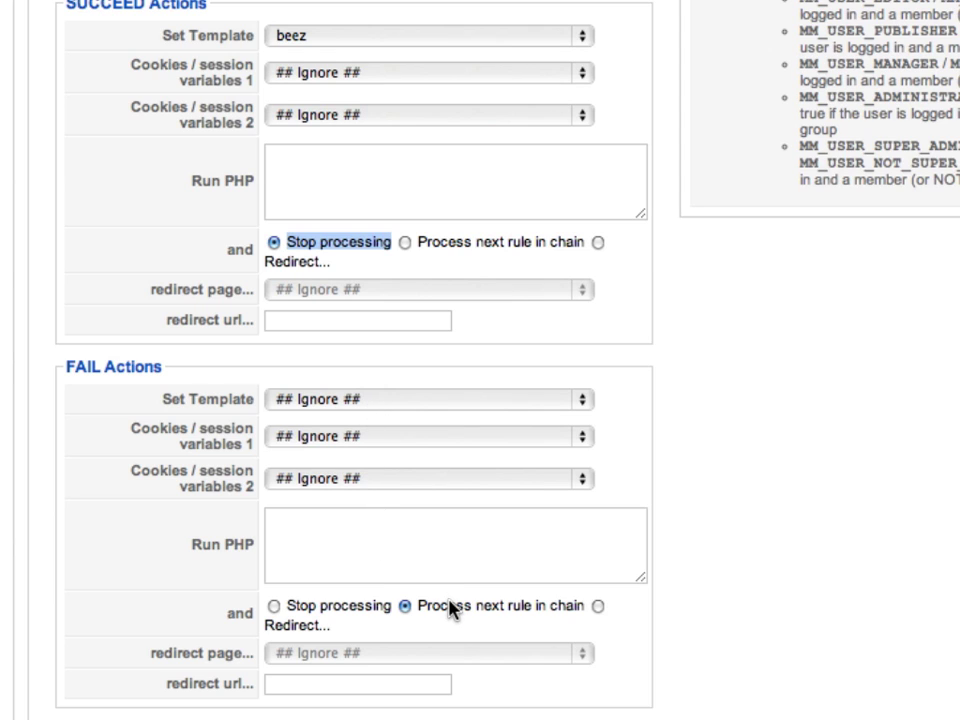
drag(418, 606, 563, 607)
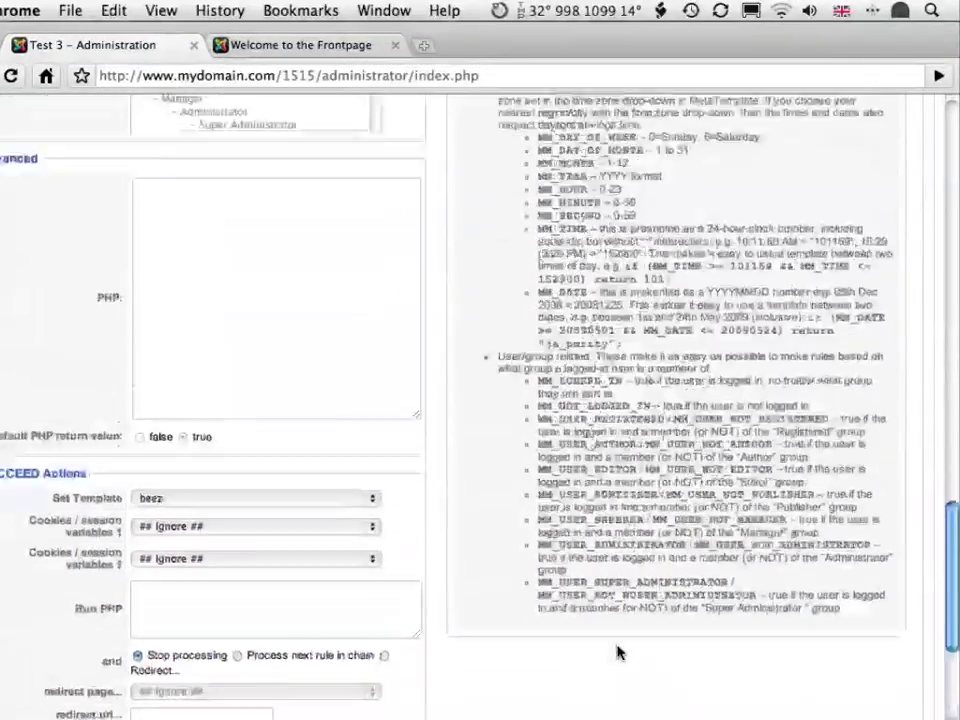
scroll(617, 645, up, 20)
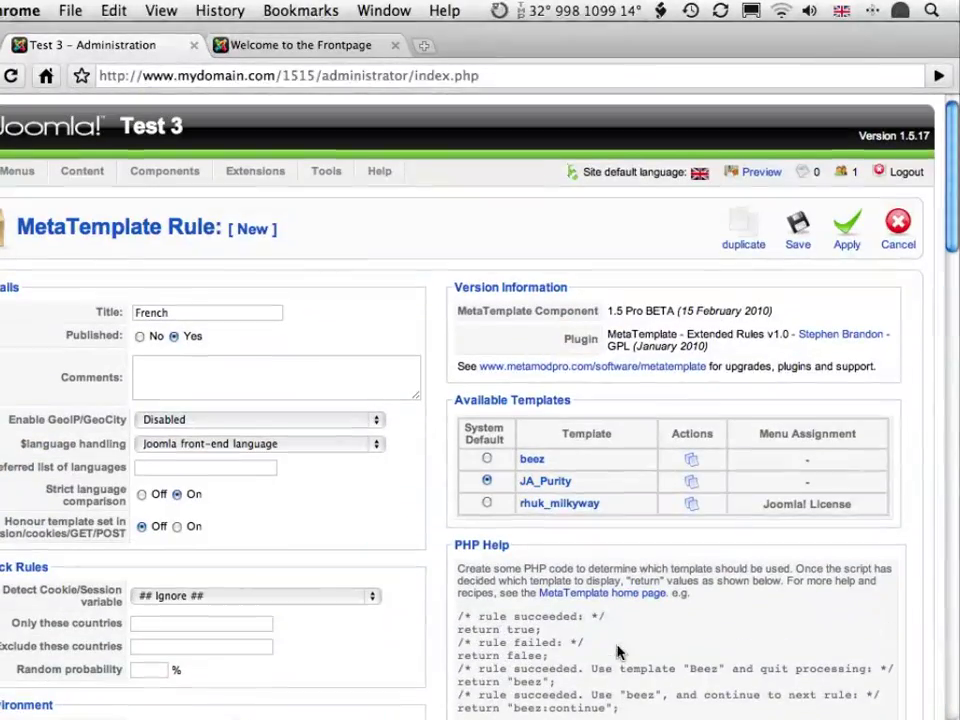
click(797, 232)
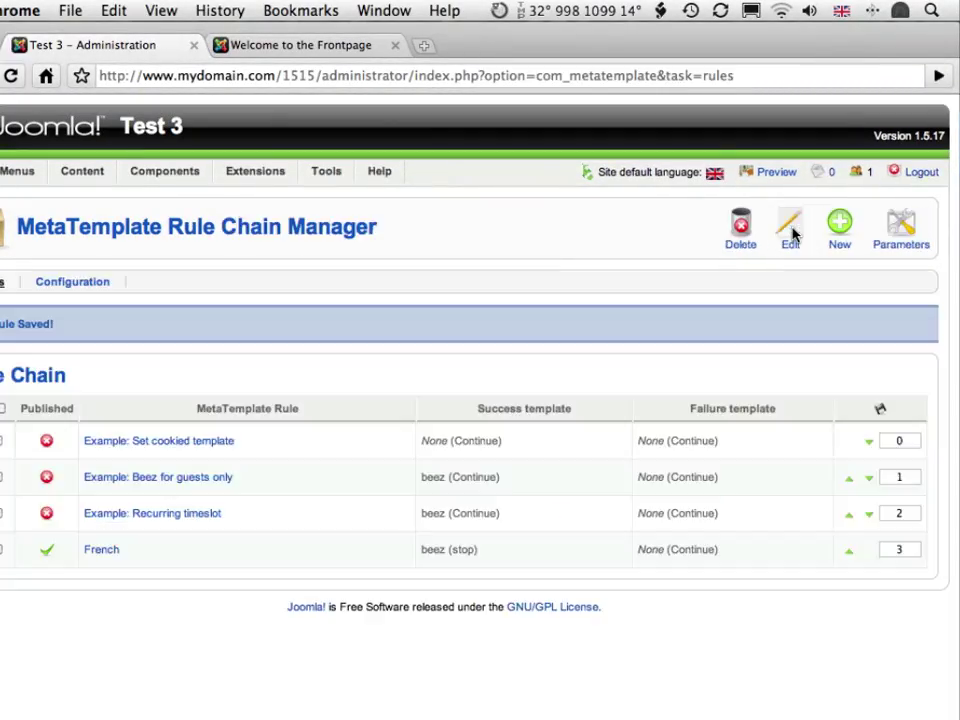
Step: Create another MetaTemplate rule titled "German"
click(843, 230)
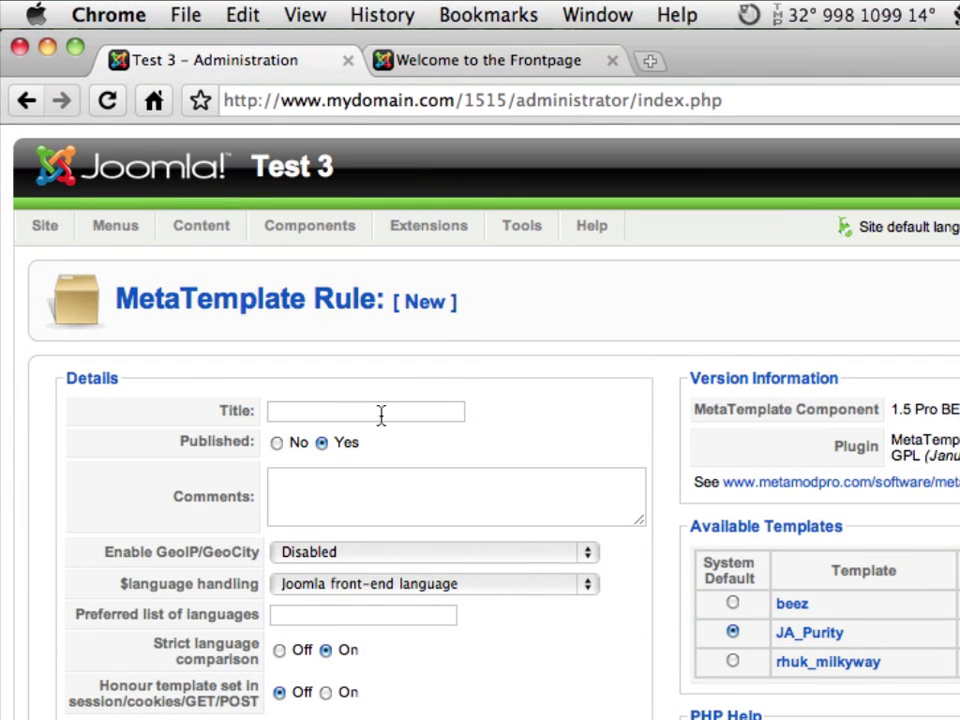
click(381, 413)
text(German)
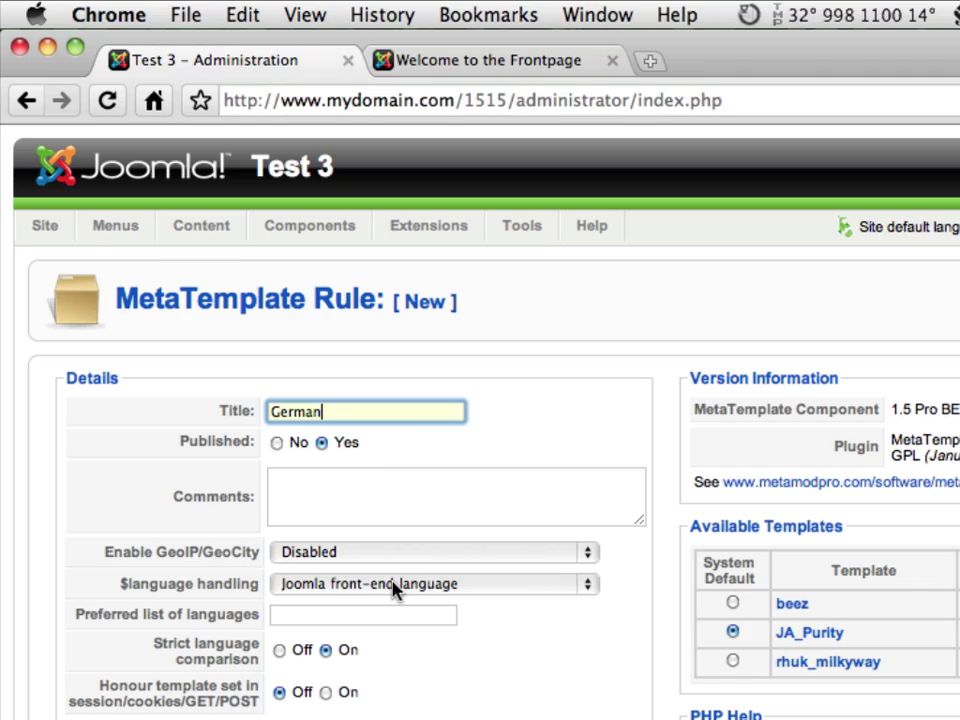
Step: Restrict the German rule's environment conditions to only the language "de"
scroll(656, 634, down, 20)
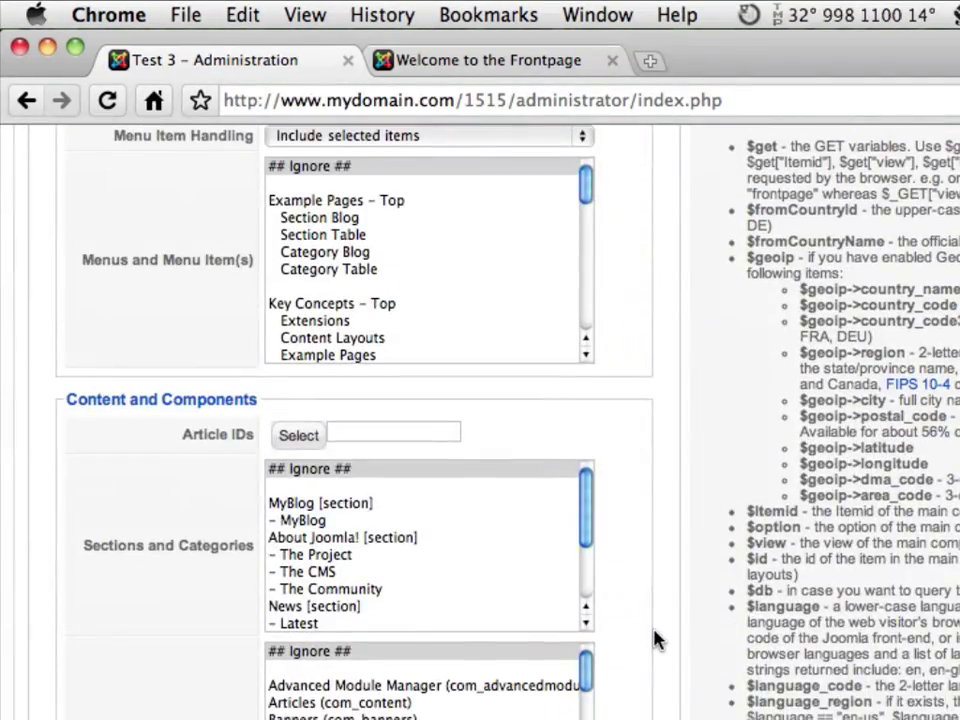
scroll(656, 640, up, 8)
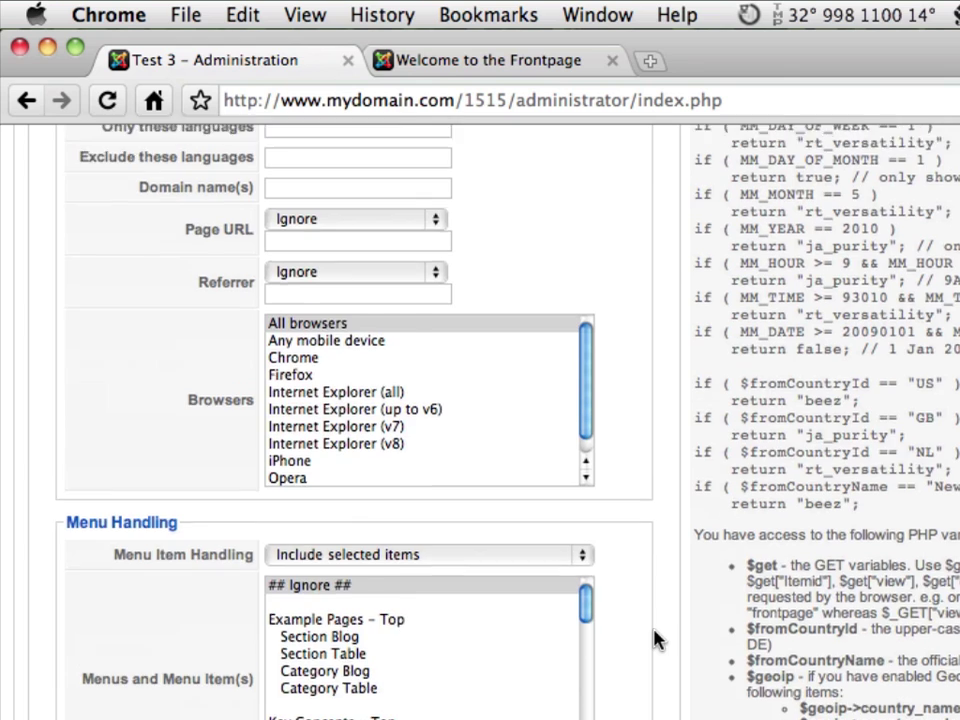
scroll(655, 640, up, 3)
click(318, 252)
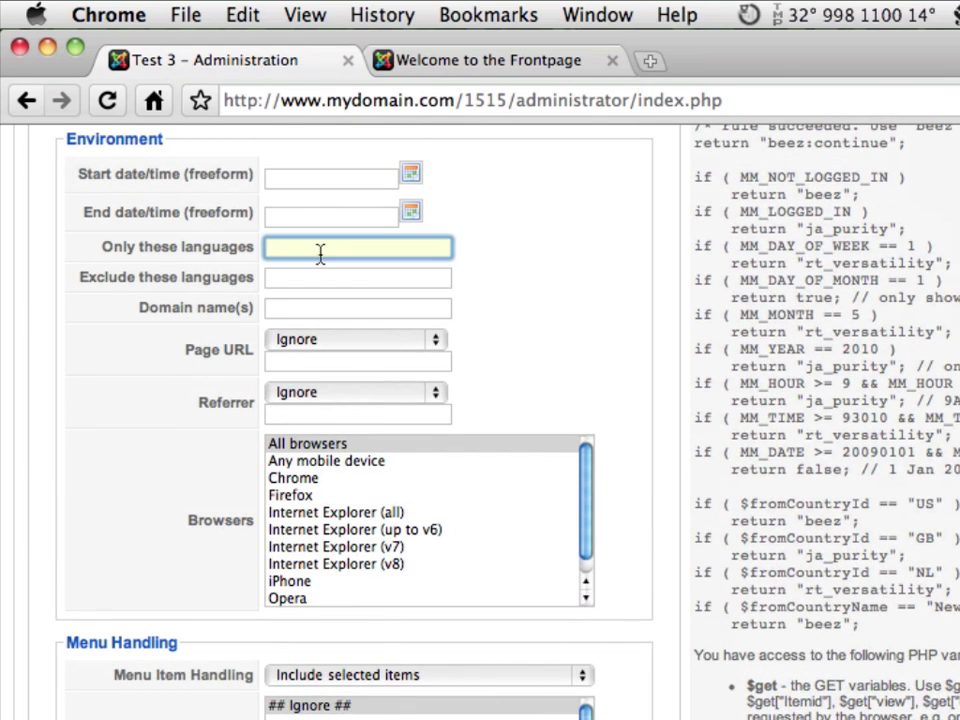
text(de)
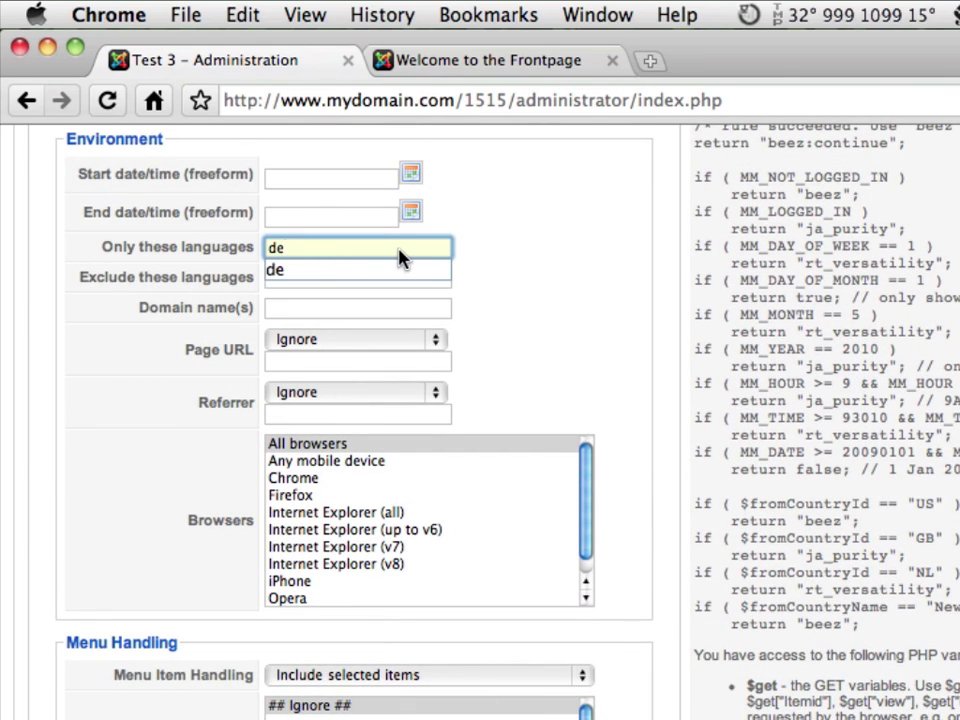
Step: Set the template in the German rule's SUCCEED actions to rhuk_milkyway and save the rule
scroll(612, 272, down, 15)
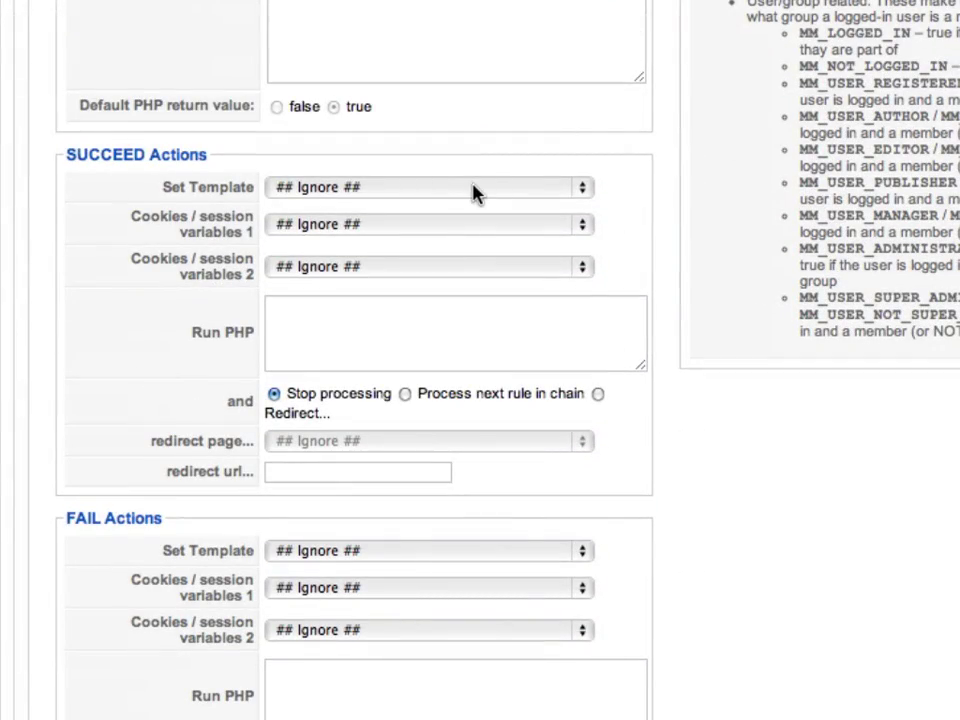
click(473, 188)
click(468, 247)
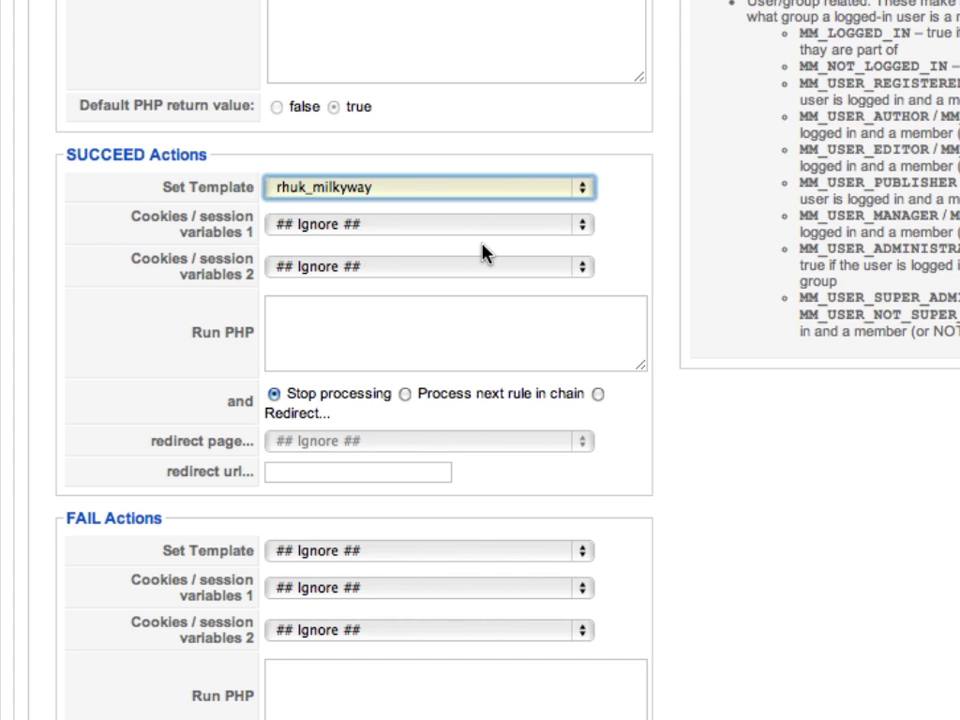
scroll(677, 375, down, 3)
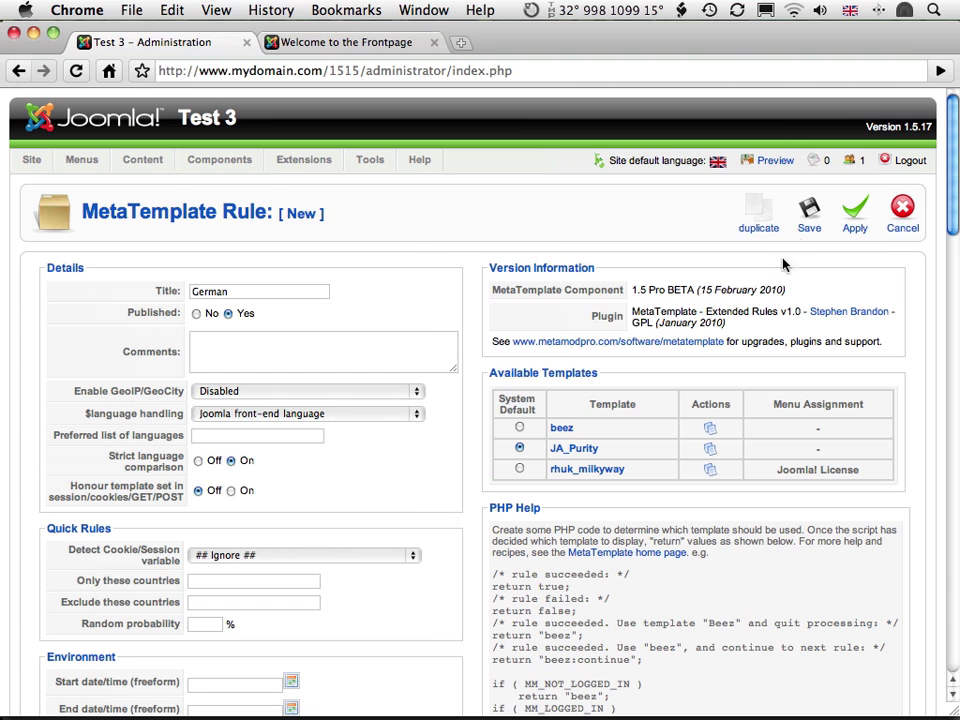
click(805, 213)
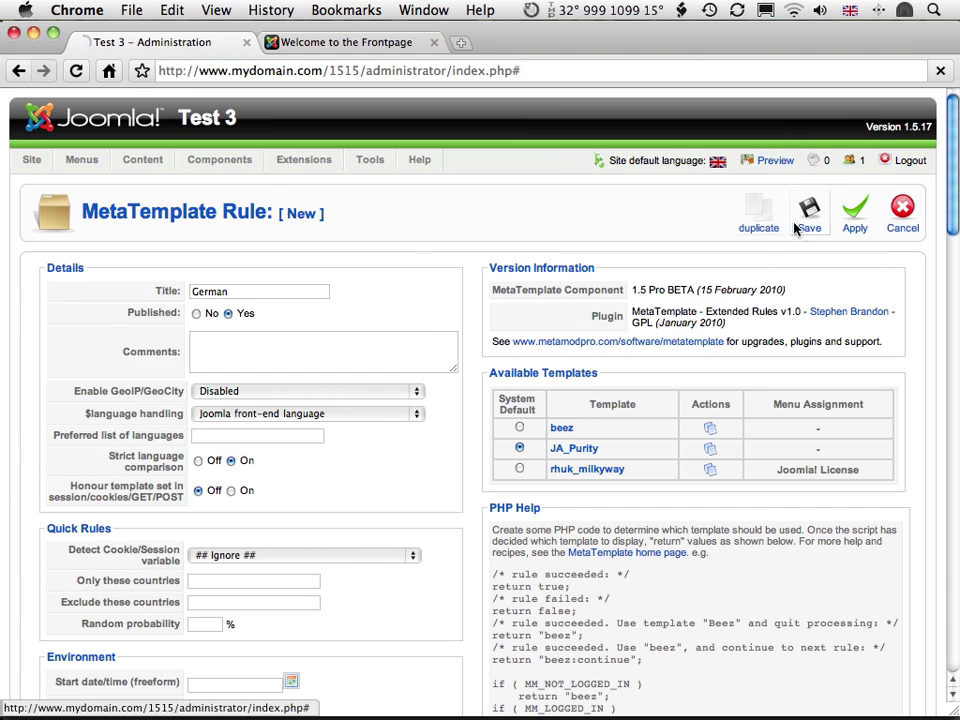
Step: Check the template on the site's front page in French, German and English by switching the language
click(330, 43)
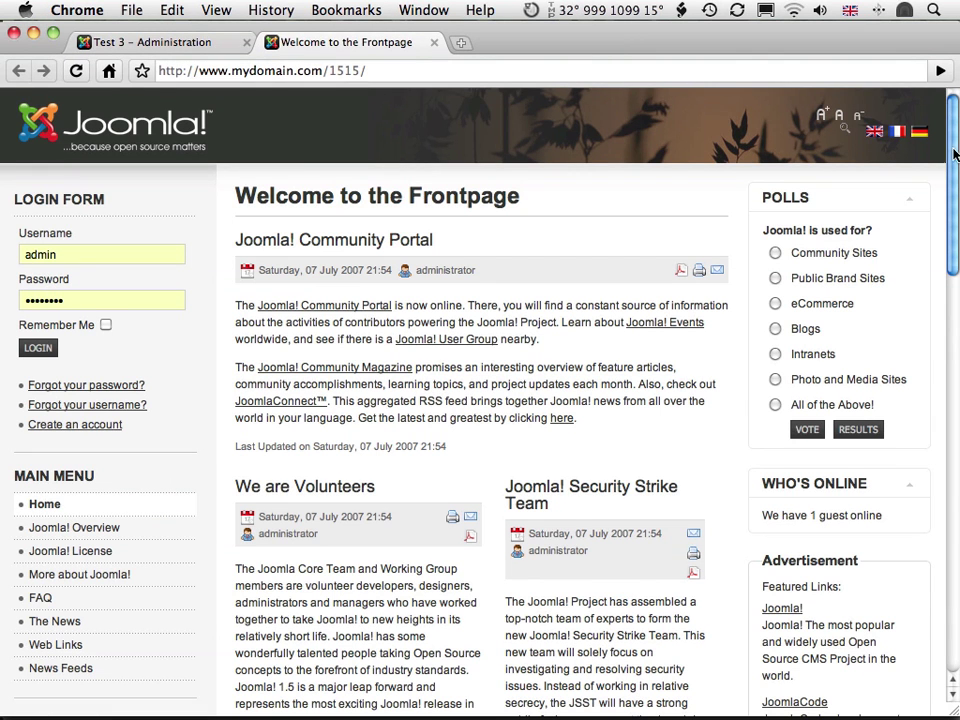
click(897, 139)
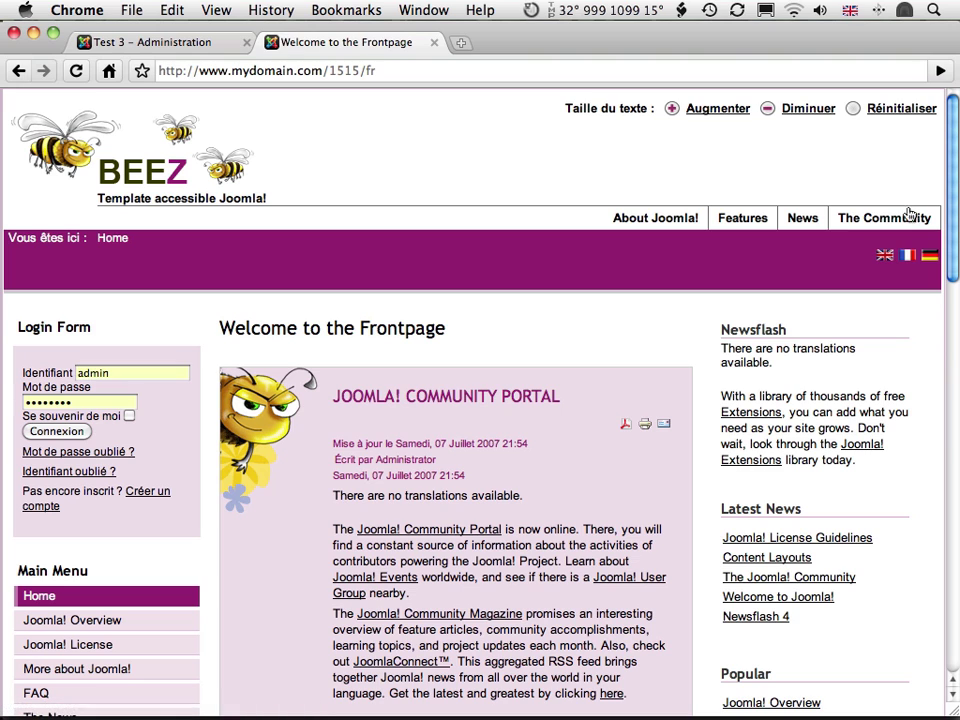
click(928, 259)
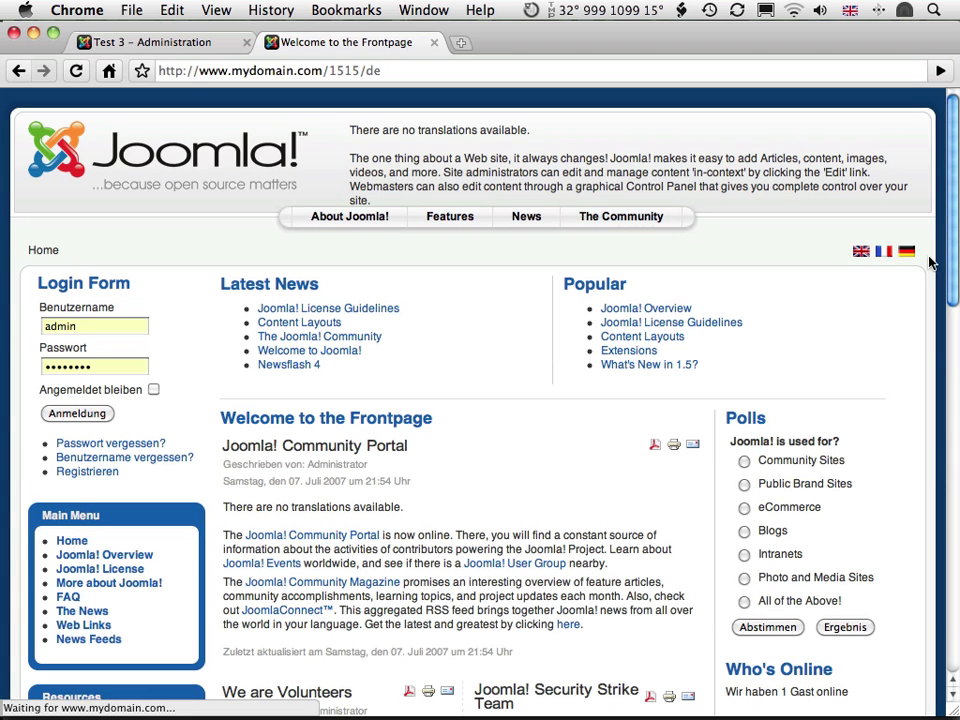
click(861, 253)
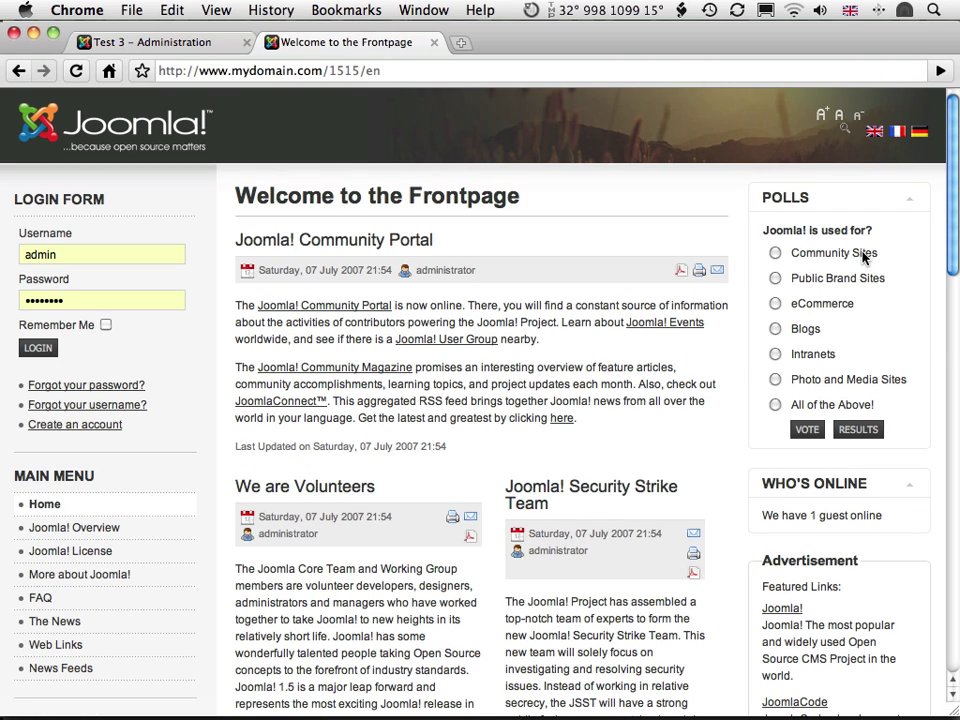